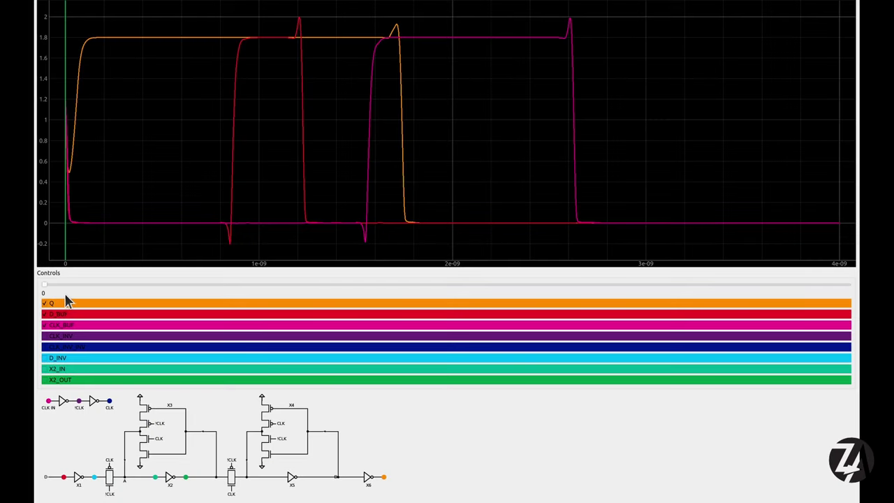
Sweep the D_BUF pulse past the rising CLK_BUF edge and back to well before it, comparing its timing with Q.
drag(44, 286, 720, 292)
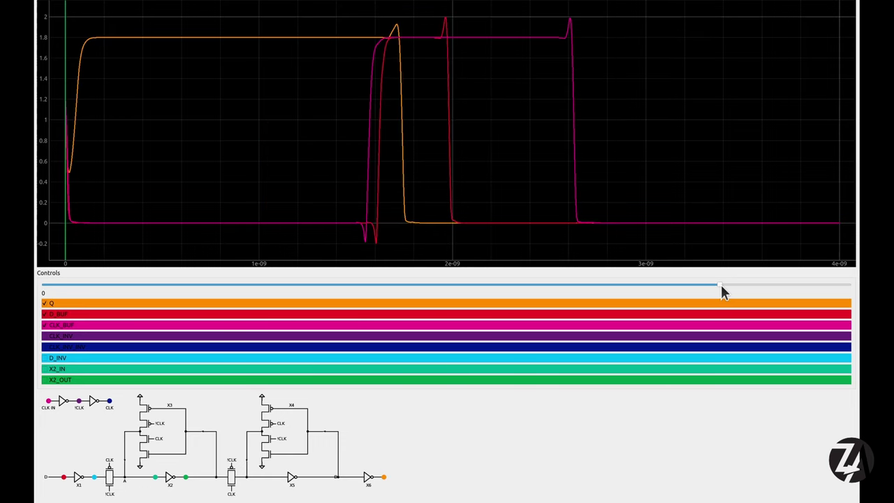
drag(723, 292, 147, 260)
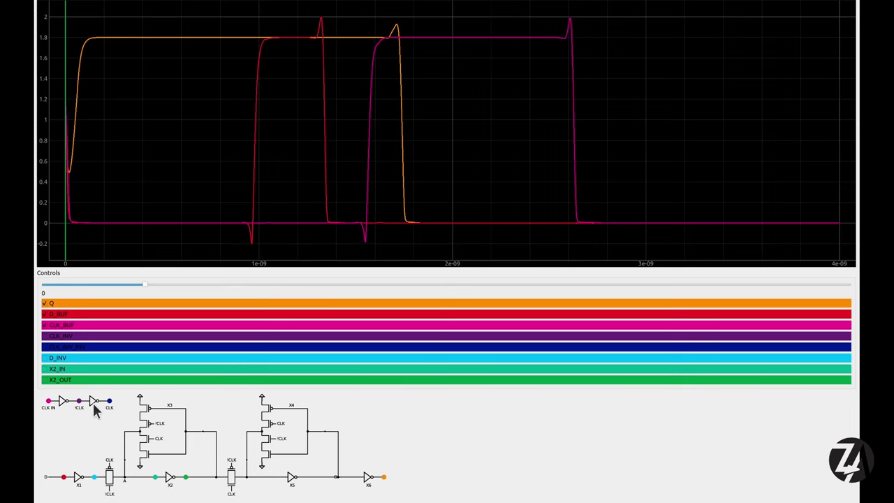
Hide the Q and D_BUF traces and display only CLK_BUF, CLK_INV and CLK_INV_INV.
click(45, 303)
click(45, 314)
click(45, 303)
click(46, 315)
click(46, 303)
click(46, 315)
click(45, 325)
click(44, 325)
click(44, 336)
click(44, 347)
Measure the delay between the rising CLK_BUF and CLK_INV_INV edges by placing the two time cursors at their midpoints.
scroll(448, 153, up, 5)
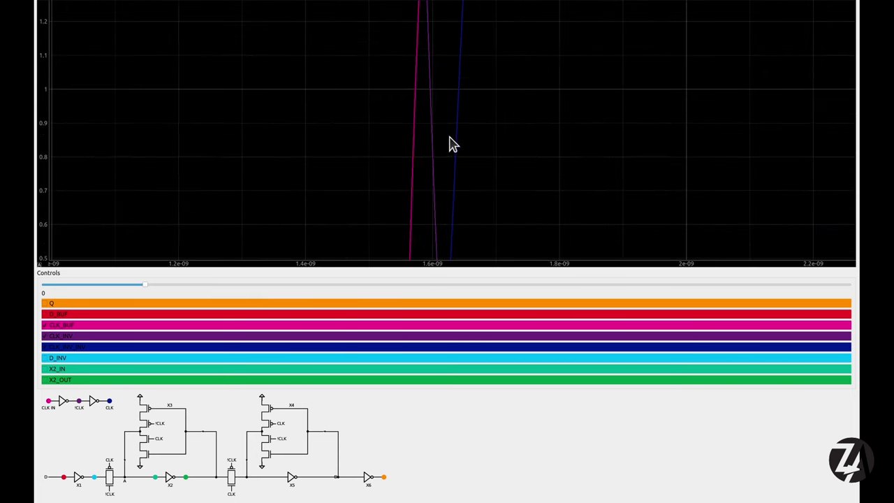
scroll(401, 161, down, 5)
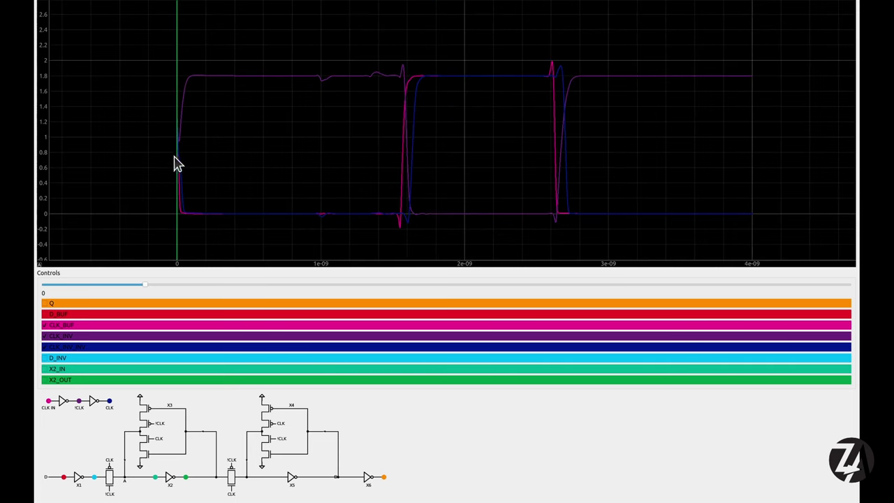
drag(178, 164, 414, 172)
drag(179, 178, 399, 181)
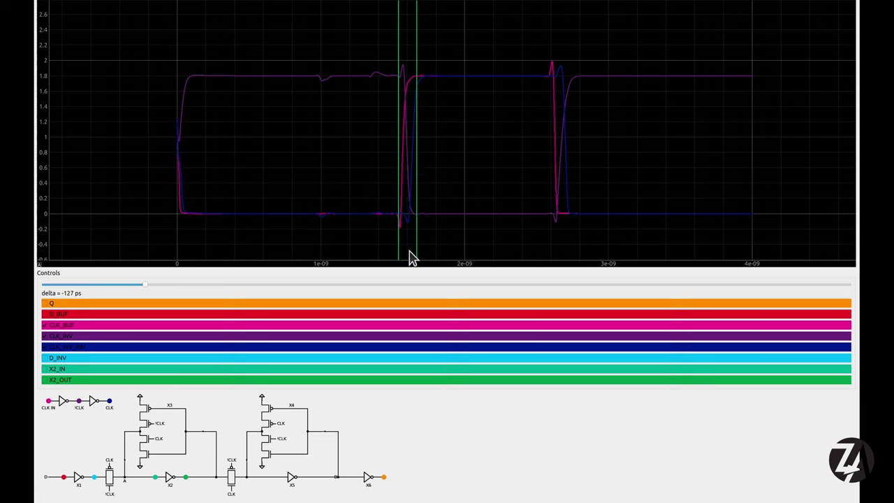
scroll(413, 264, up, 8)
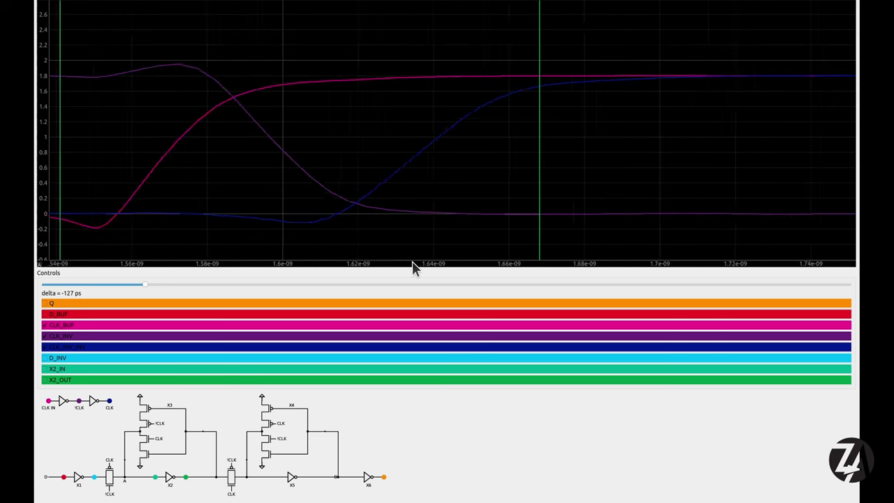
drag(451, 265, 645, 259)
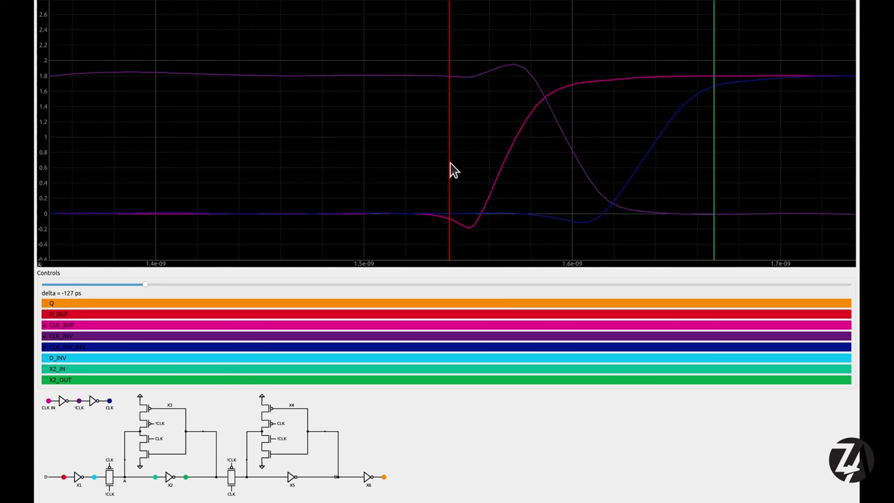
drag(451, 146, 514, 146)
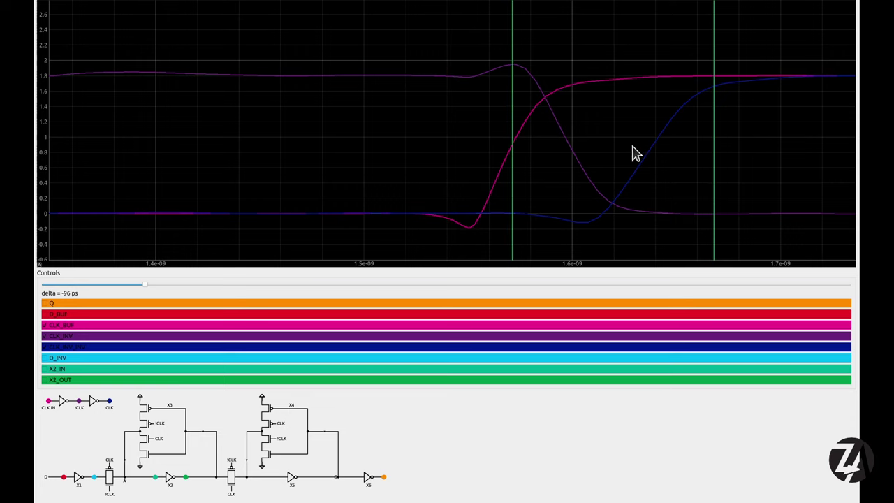
drag(714, 165, 654, 161)
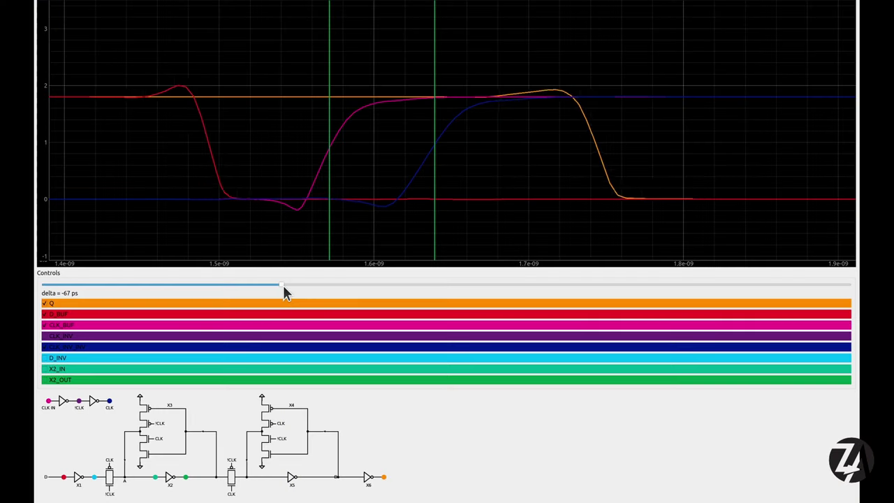
Display the X2_IN and X2_OUT traces alongside Q, D_BUF and the clock traces.
mouse_move(283, 289)
mouse_down()
mouse_move(308, 285)
mouse_move(260, 273)
mouse_move(282, 272)
mouse_up()
click(46, 369)
click(45, 380)
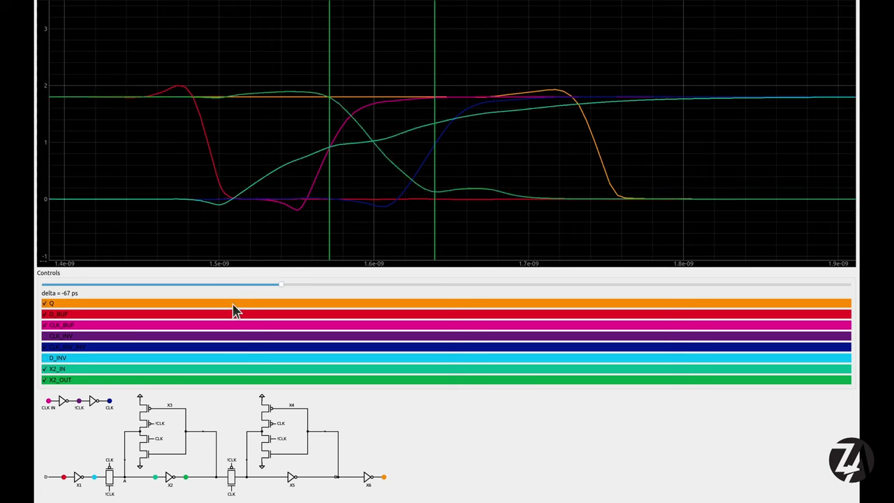
With CLK_INV_INV hidden, shift D_BUF's falling edge closer to the clock edge and back well before it, comparing the X2_IN and X2_OUT responses.
mouse_move(281, 285)
mouse_down()
mouse_move(289, 285)
mouse_move(270, 289)
mouse_up()
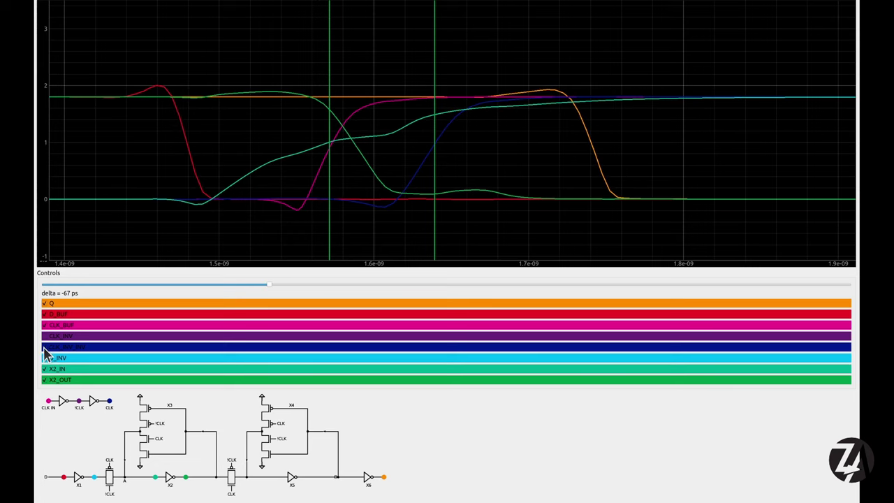
drag(267, 284, 301, 286)
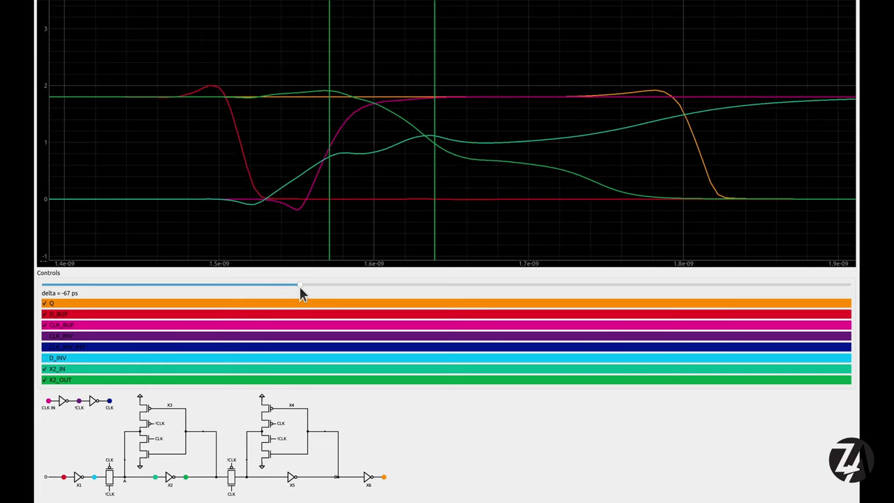
drag(301, 284, 202, 261)
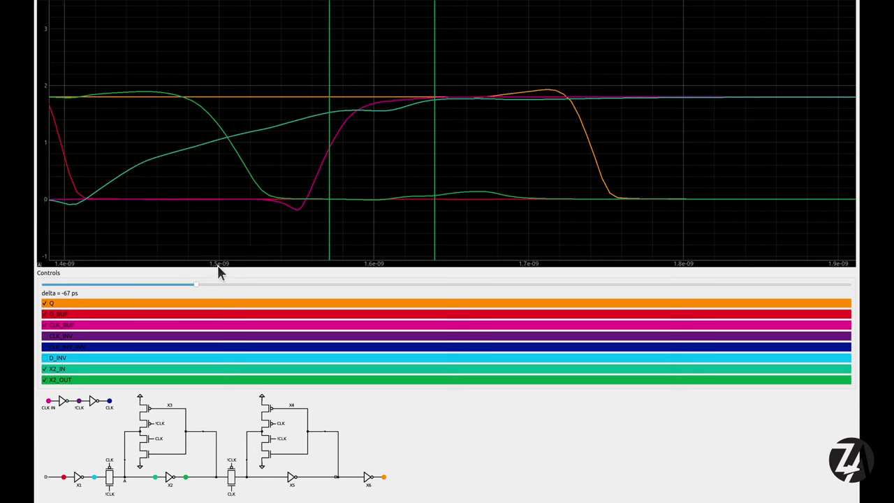
Hide the X2_OUT and X2_IN traces and shift D_BUF's falling edge further ahead of the rising clock edge.
click(44, 380)
click(44, 368)
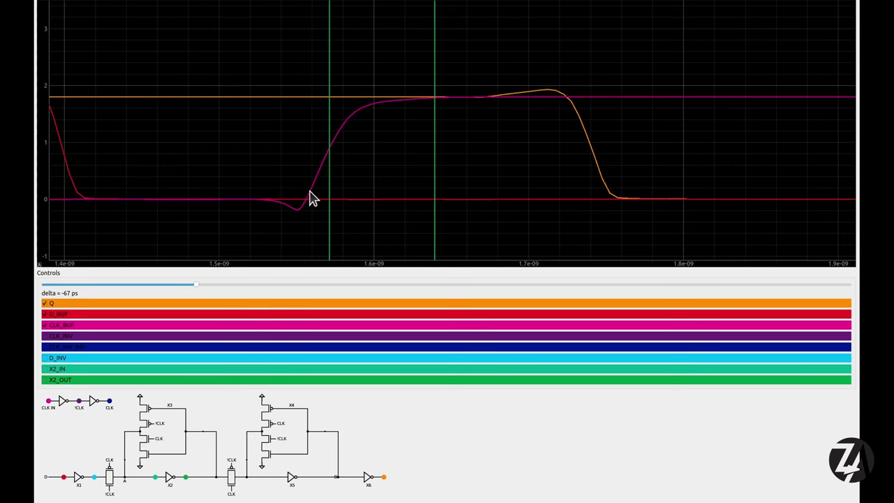
drag(312, 195, 475, 173)
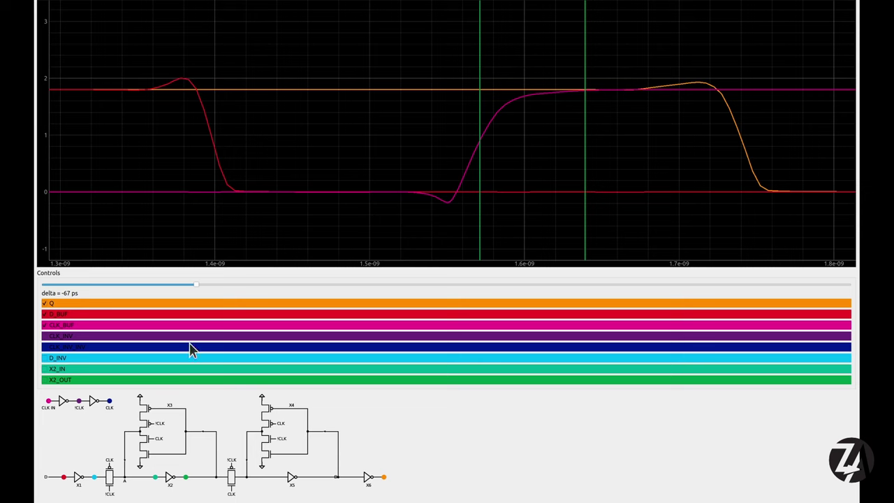
mouse_move(195, 285)
mouse_down()
mouse_move(138, 281)
mouse_move(211, 272)
mouse_move(179, 270)
mouse_up()
Measure the clock-to-Q delay with the cursors at the midpoints of CLK_BUF's rising edge and Q's falling edge.
drag(585, 158, 743, 158)
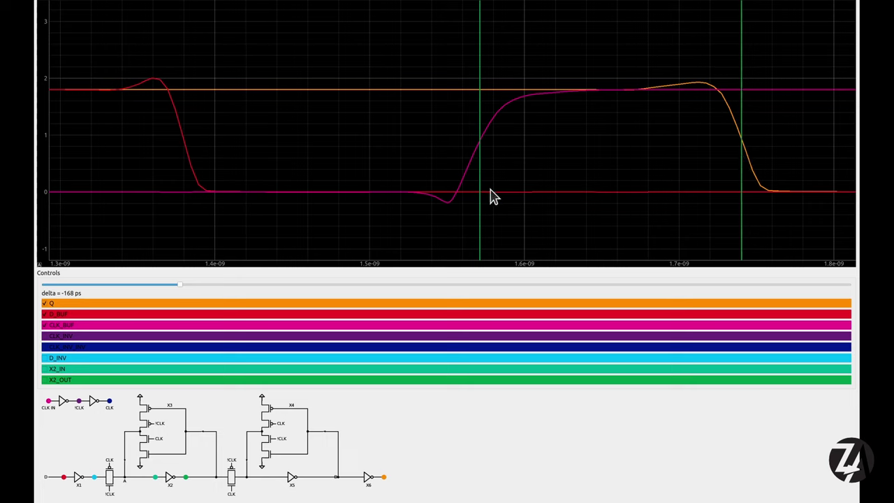
mouse_move(481, 234)
mouse_down()
mouse_move(747, 225)
mouse_move(481, 205)
mouse_up()
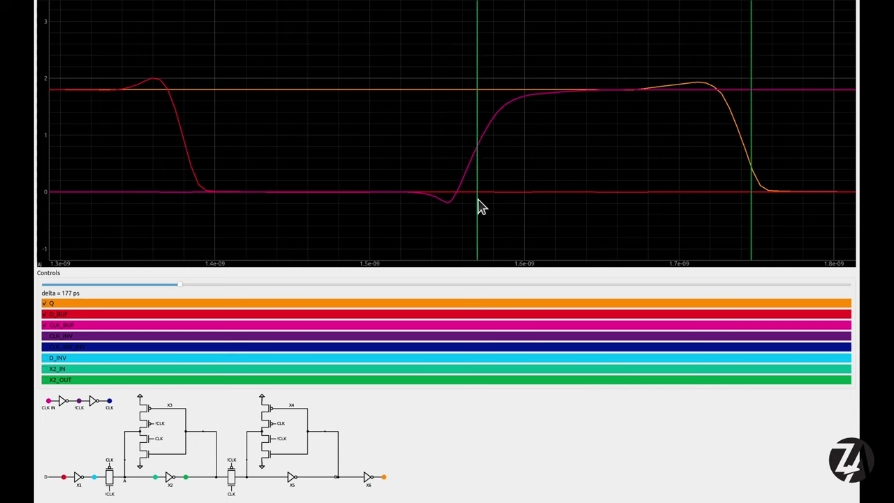
drag(753, 216, 742, 209)
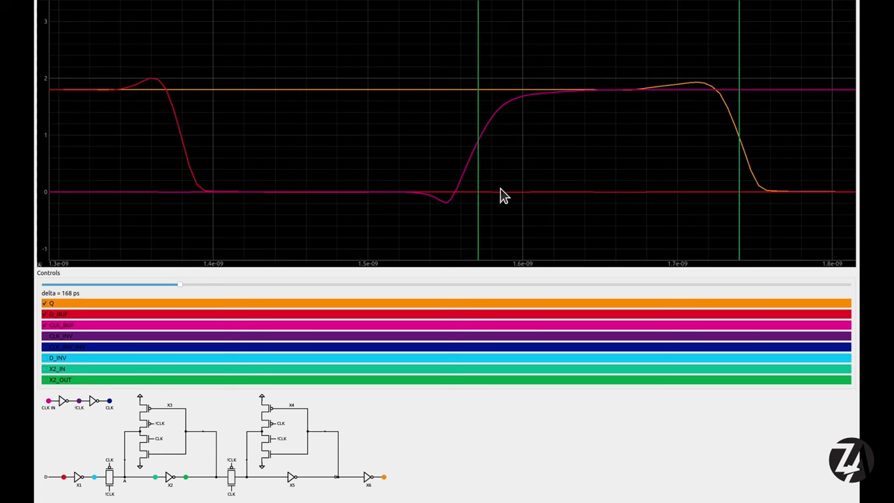
Widen the cursor spacing to 179 ps and shift D_BUF towards the clock edge until Q's falling midpoint meets the second cursor.
drag(511, 194, 391, 188)
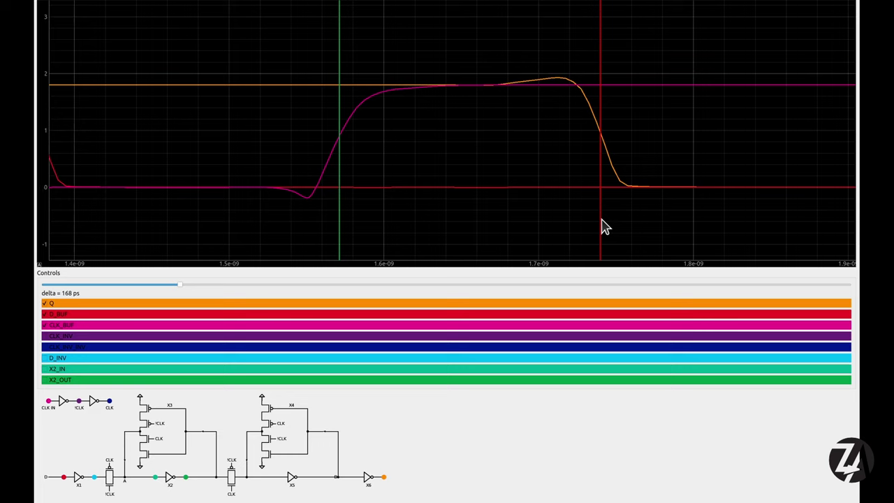
drag(602, 220, 618, 222)
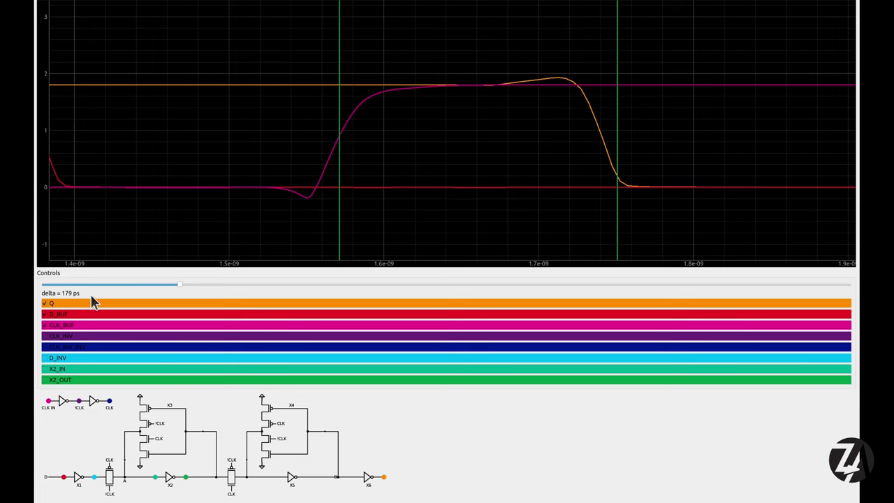
mouse_move(180, 285)
mouse_down()
mouse_move(298, 286)
mouse_move(280, 286)
mouse_move(290, 285)
mouse_up()
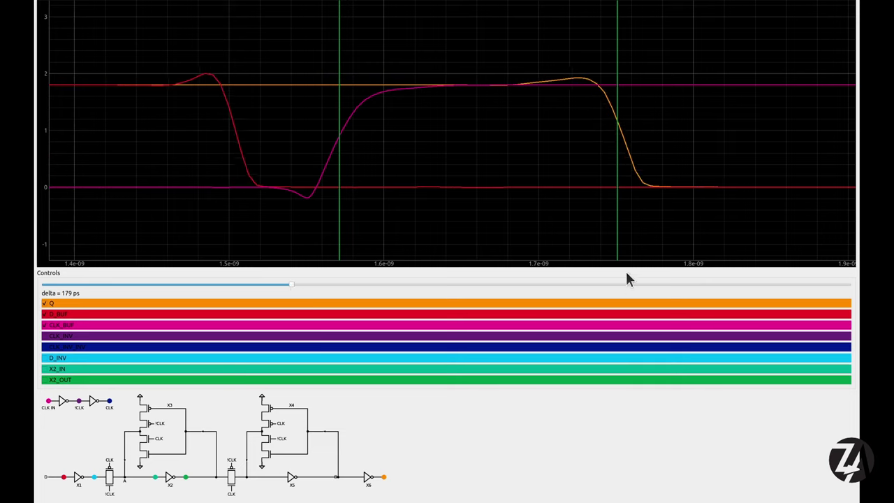
scroll(620, 263, up, 2)
scroll(612, 266, up, 1)
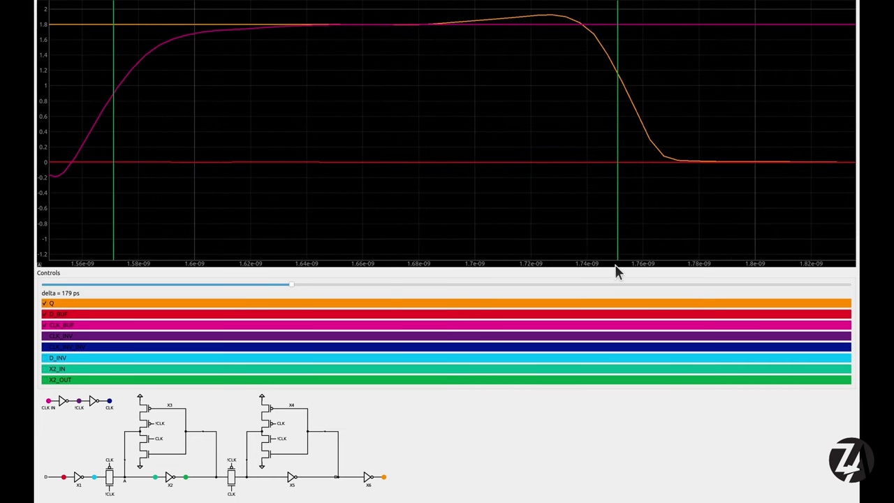
drag(291, 285, 289, 285)
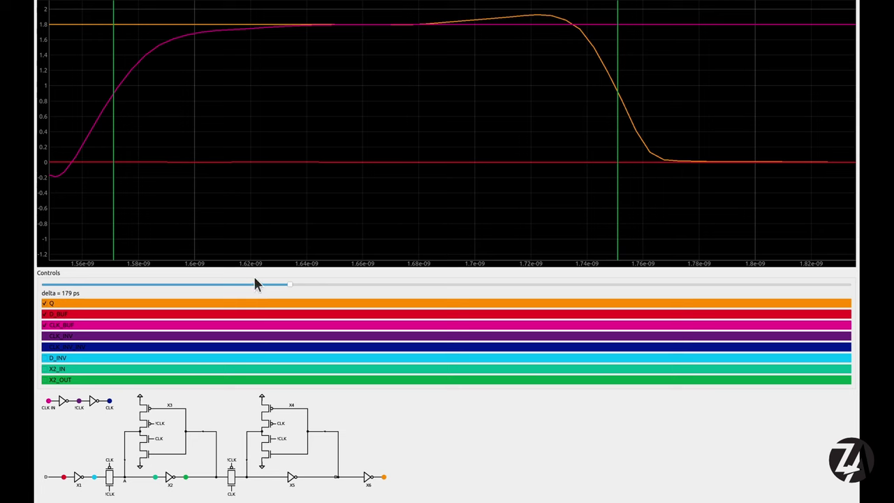
Measure the setup time between D_BUF's falling midpoint and CLK_BUF's rising midpoint with the two cursors.
scroll(340, 266, down, 3)
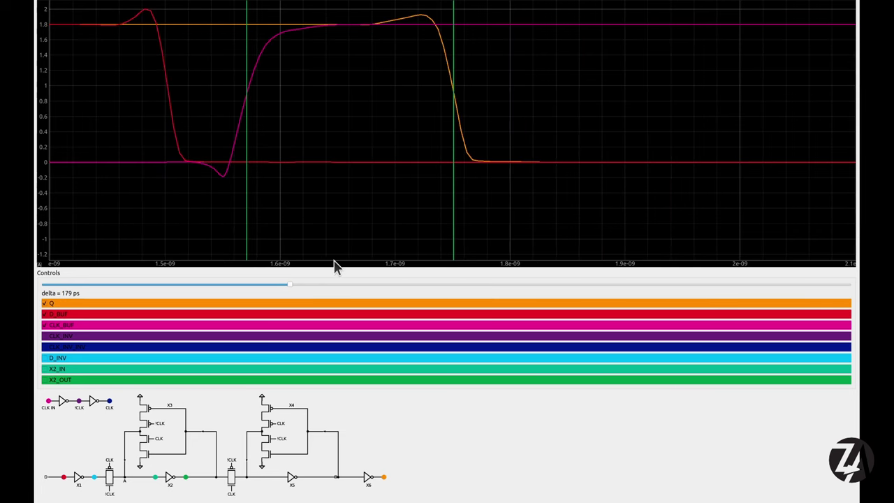
drag(333, 265, 619, 265)
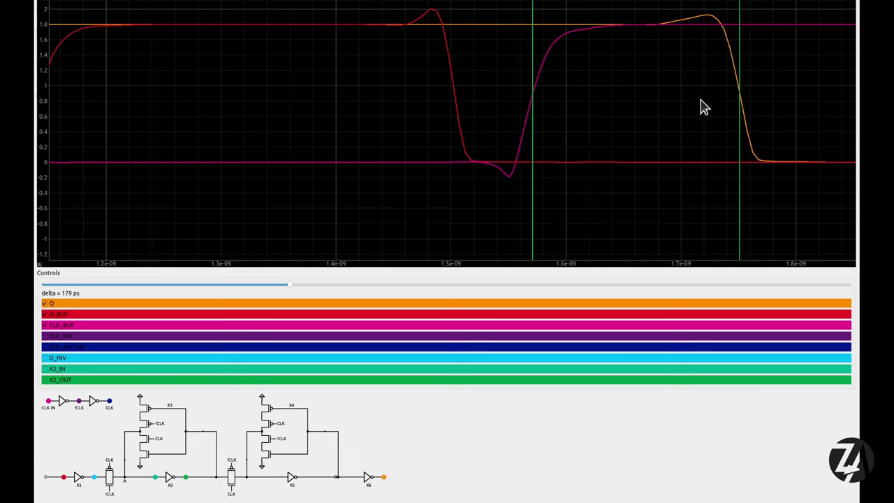
drag(533, 132, 457, 122)
drag(743, 140, 534, 127)
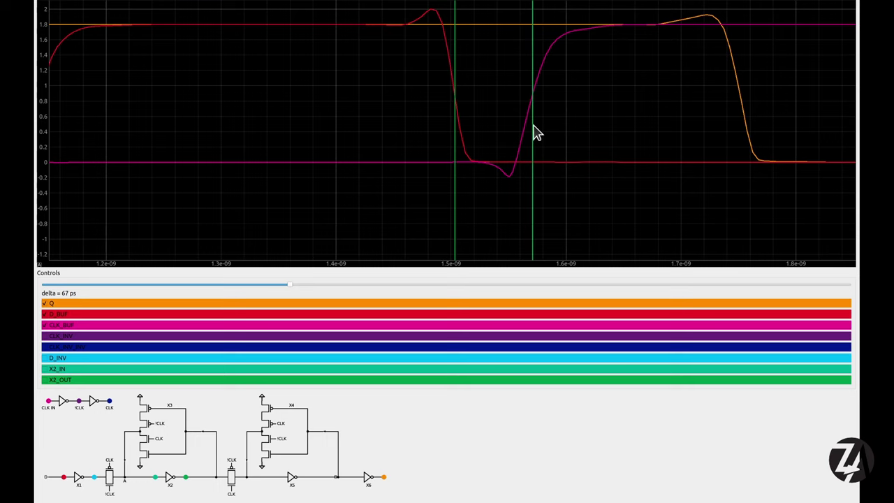
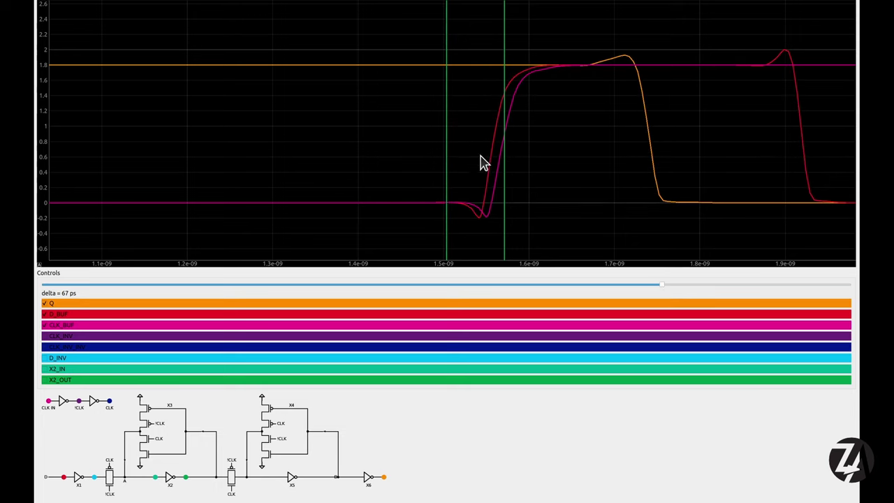
Place a cursor about 180 ps after the clock edge and adjust D_BUF's timing until Q's falling midpoint meets it.
drag(449, 151, 652, 154)
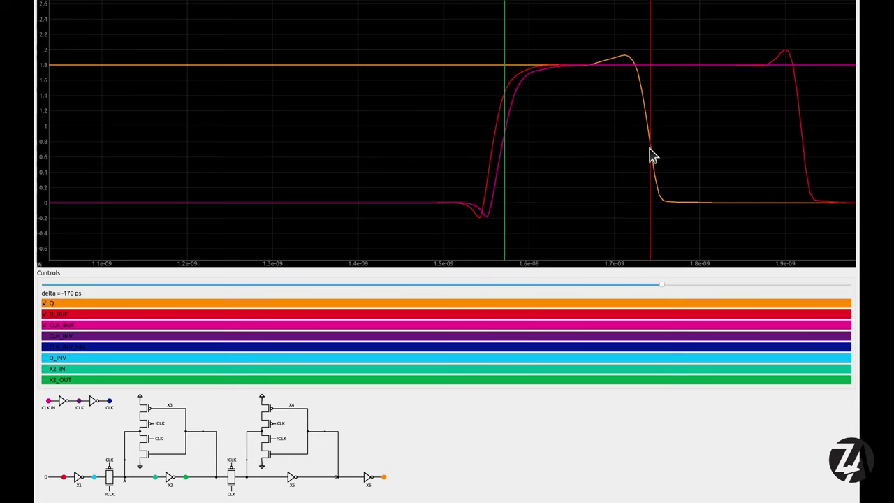
mouse_move(653, 154)
mouse_down()
mouse_move(662, 155)
mouse_move(658, 146)
mouse_up()
mouse_move(643, 286)
mouse_down()
mouse_move(656, 285)
mouse_move(485, 262)
mouse_move(656, 264)
mouse_up()
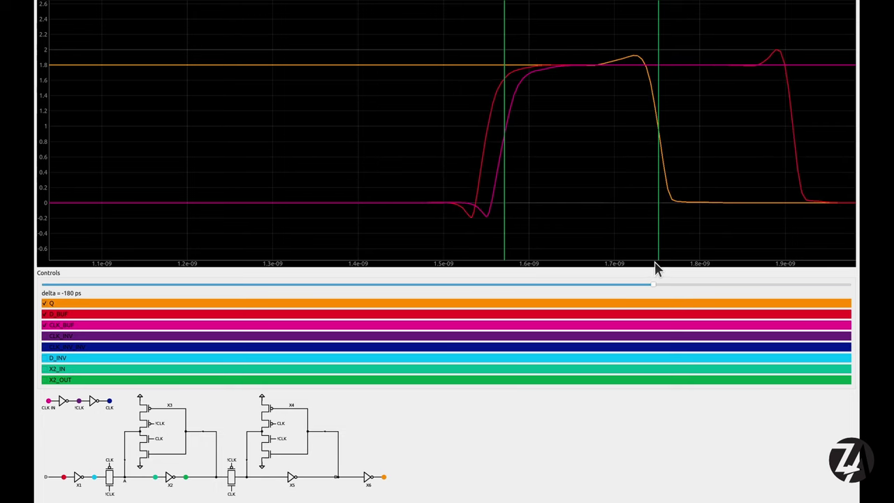
scroll(664, 269, up, 5)
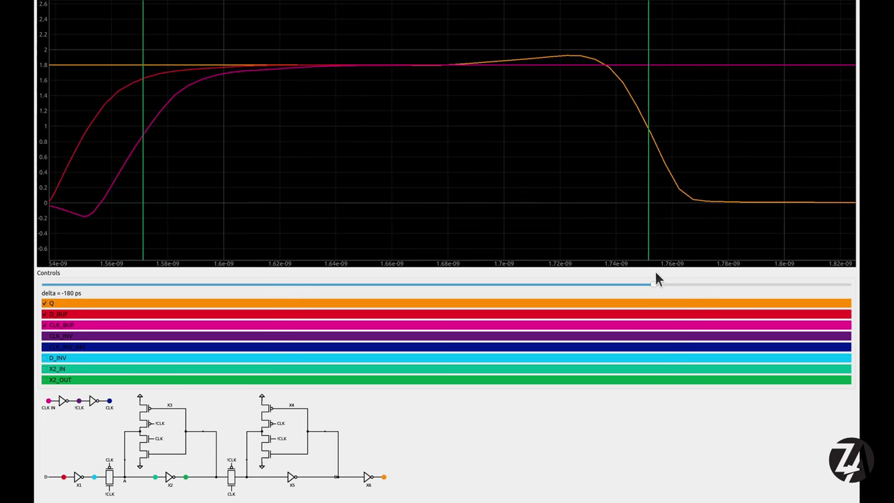
drag(653, 285, 654, 285)
Measure the hold time between D_BUF's rising midpoint and CLK_BUF's rising midpoint with the two cursors.
scroll(512, 264, down, 5)
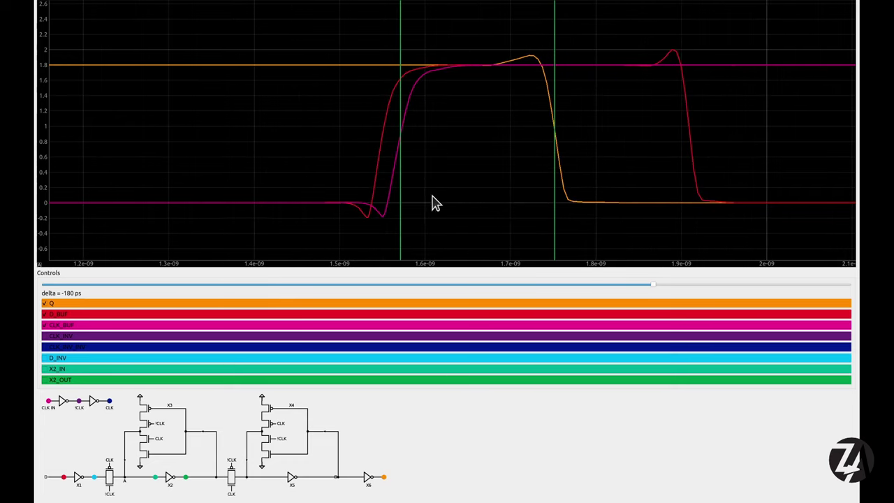
drag(557, 224, 520, 158)
scroll(523, 267, up, 5)
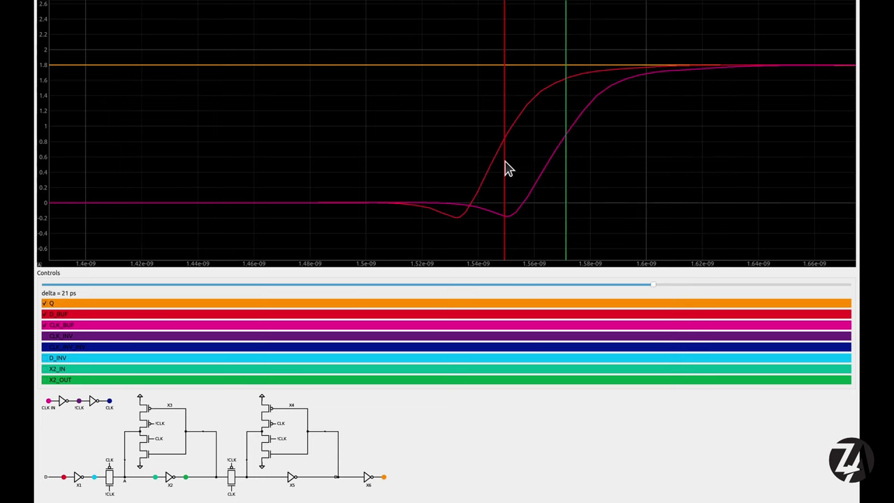
drag(507, 166, 510, 166)
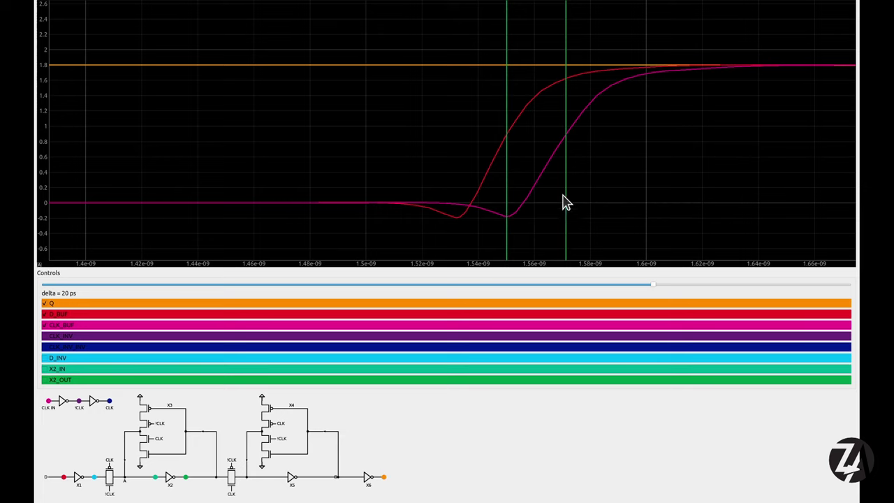
scroll(551, 194, down, 2)
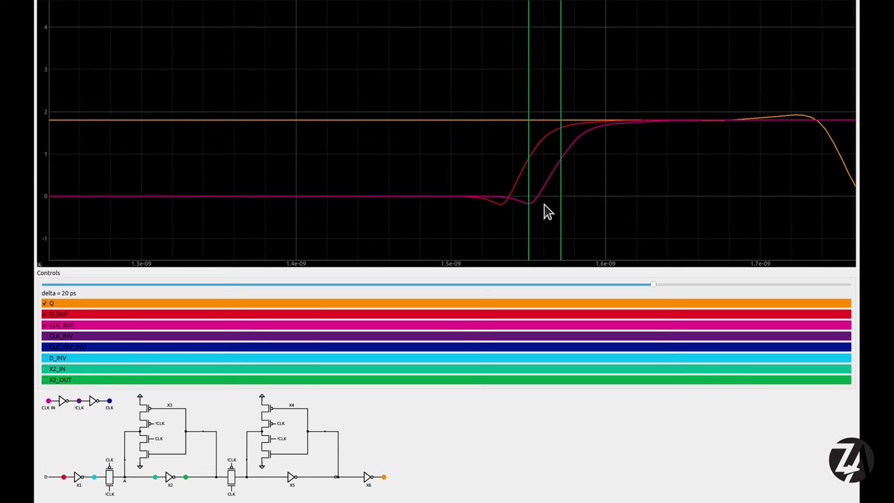
scroll(551, 190, up, 3)
drag(545, 185, 538, 169)
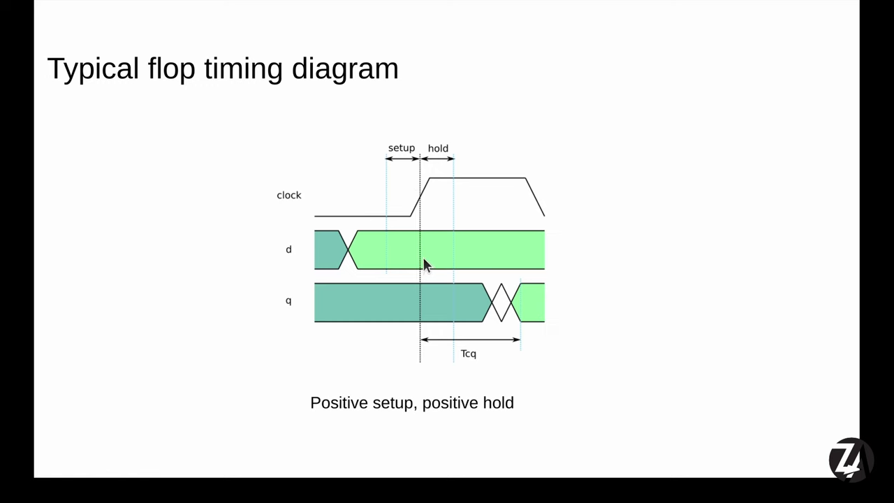
Return to the waveform viewer and swap the two cursors between the rising midpoints of D_BUF and CLK_BUF.
key(alt+Tab)
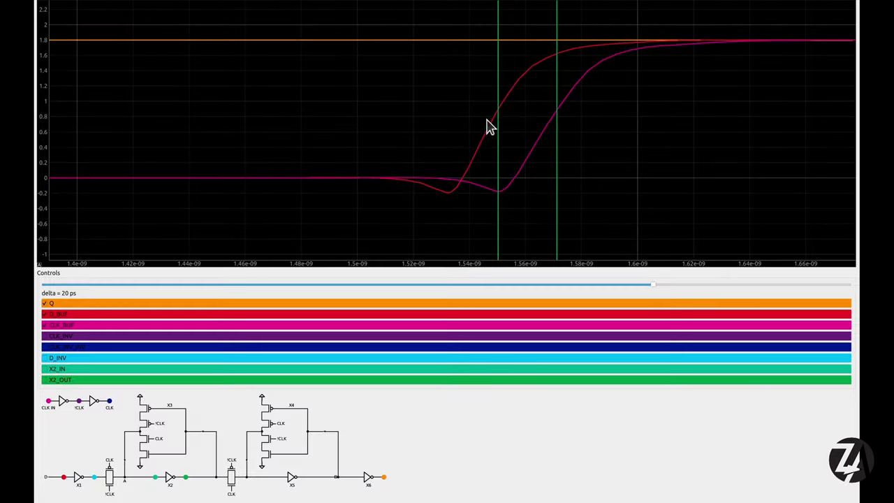
drag(501, 142, 563, 150)
drag(557, 149, 500, 145)
drag(564, 146, 557, 150)
mouse_move(502, 146)
mouse_down()
mouse_move(655, 144)
mouse_move(500, 131)
mouse_up()
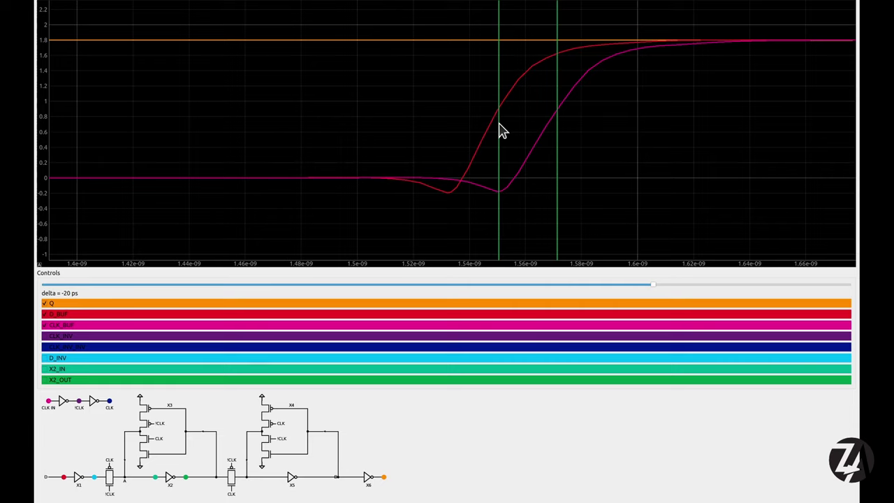